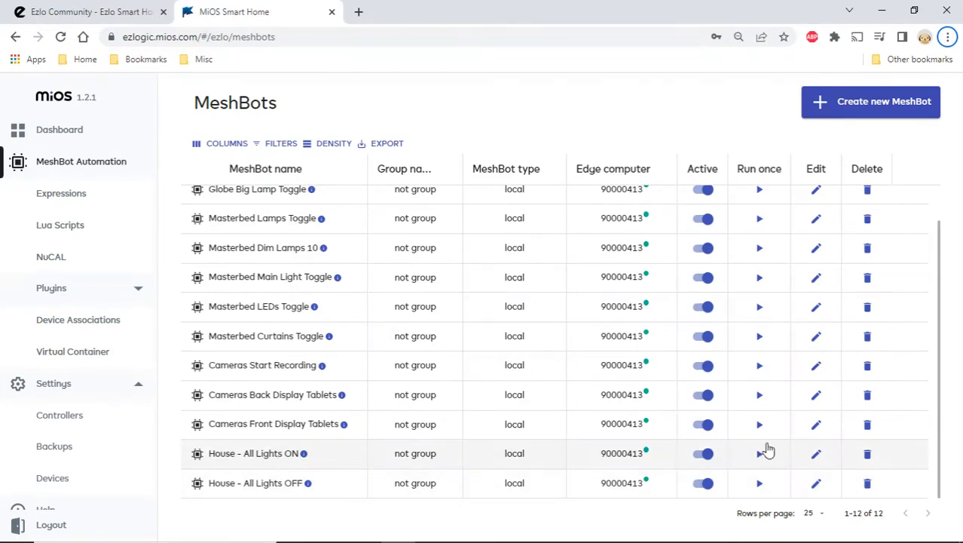
- Open the House - All Lights ON MeshBot and examine its trigger and actions
click(816, 456)
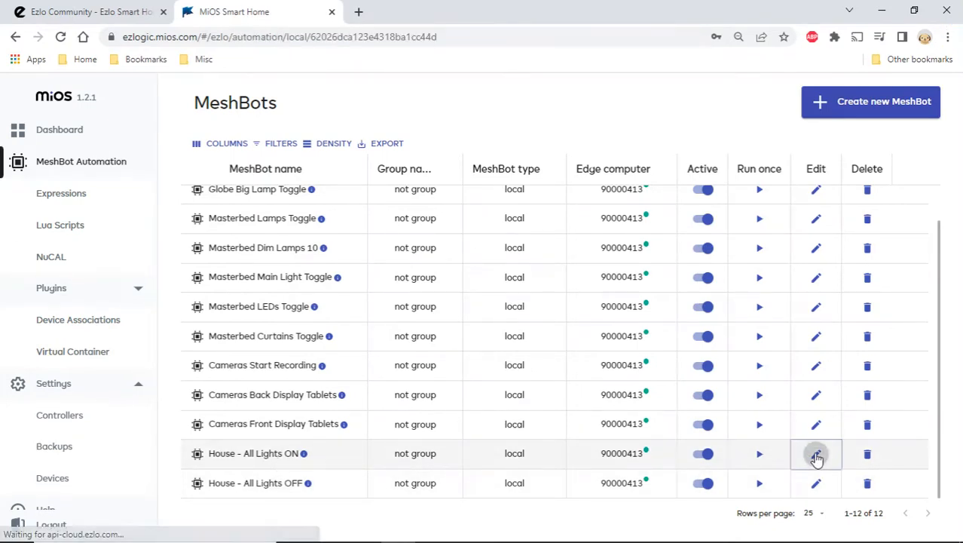
scroll(371, 330, down, 1)
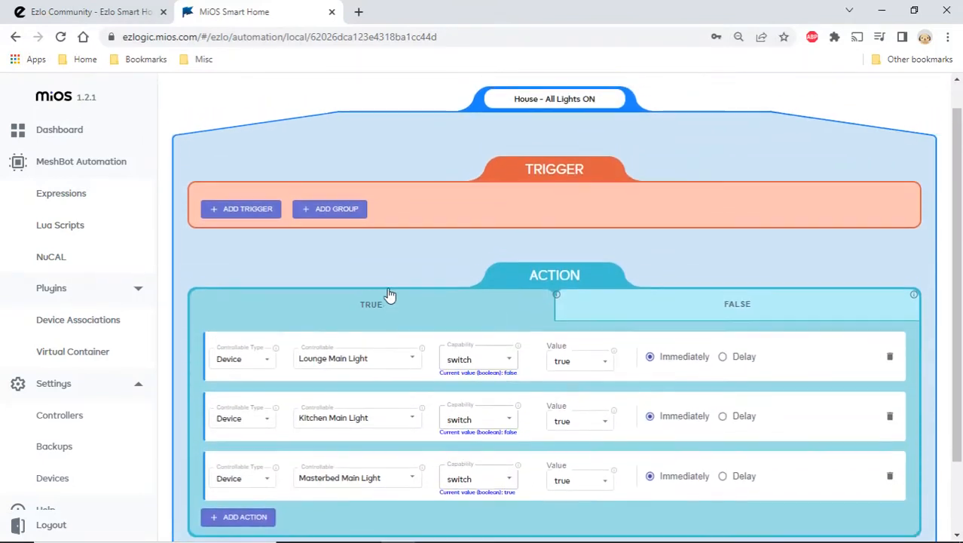
scroll(251, 243, down, 1)
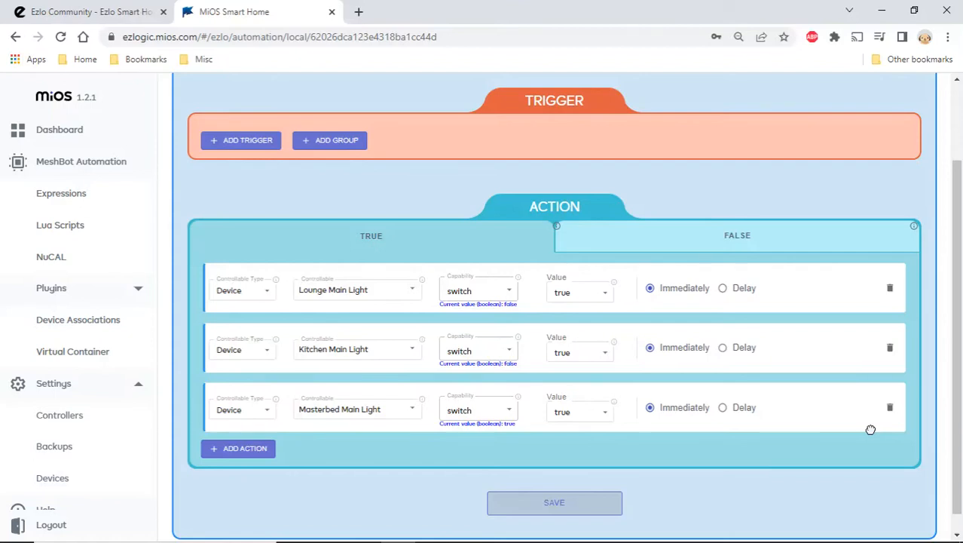
scroll(471, 240, up, 3)
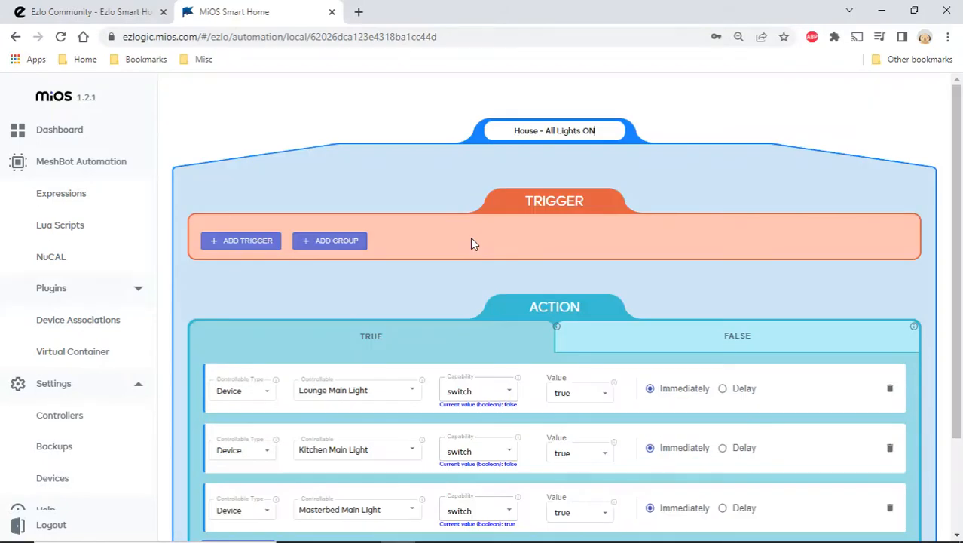
scroll(470, 240, down, 1)
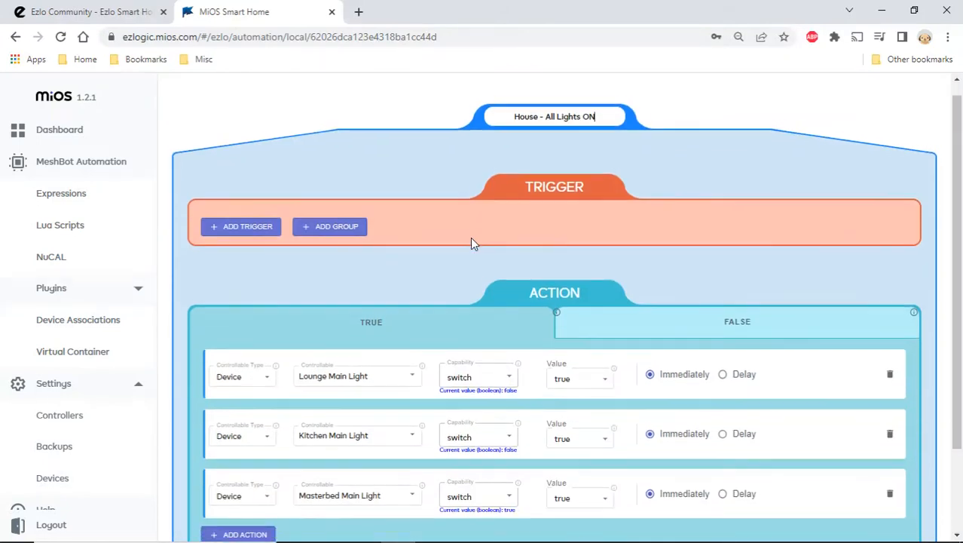
- Return to the MeshBots list, open House - All Lights OFF and examine its trigger and actions
click(100, 161)
scroll(369, 377, down, 1)
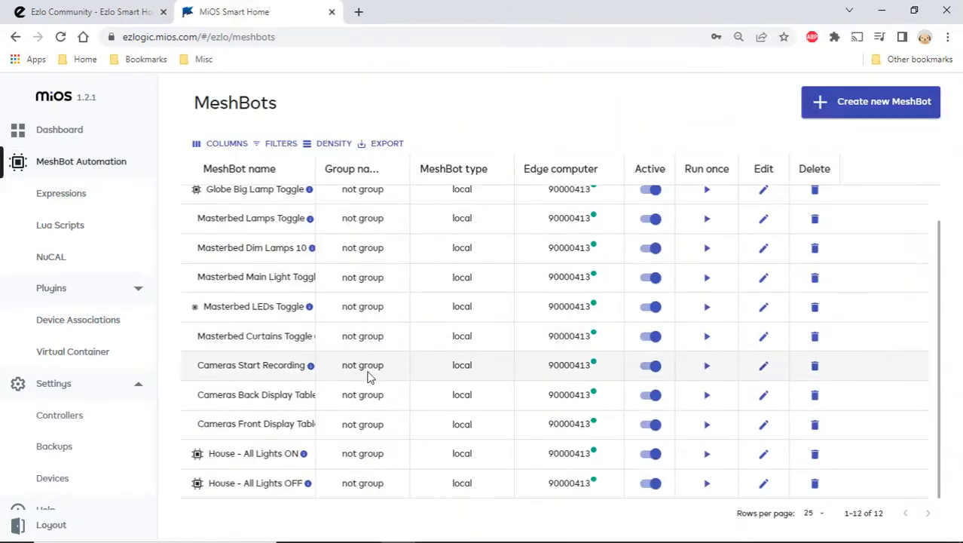
click(764, 488)
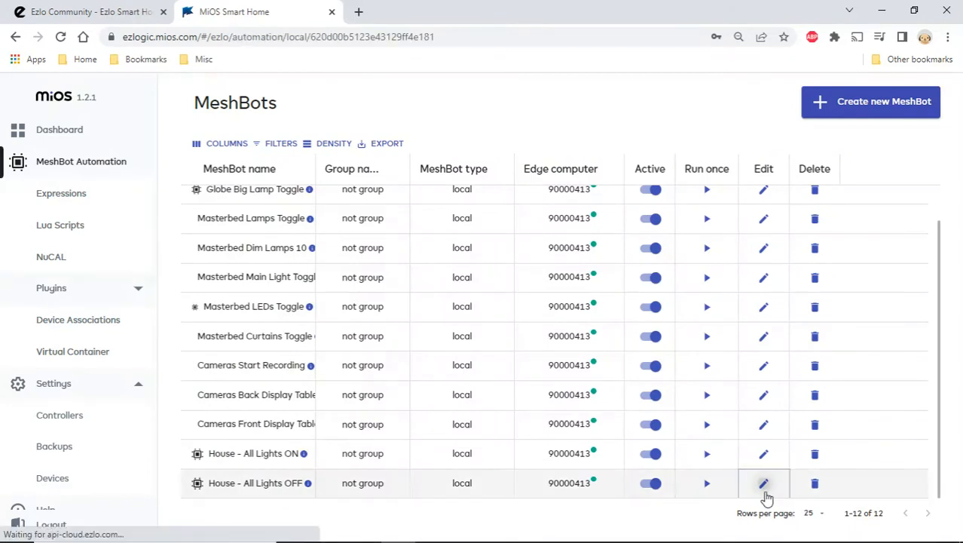
scroll(482, 351, down, 3)
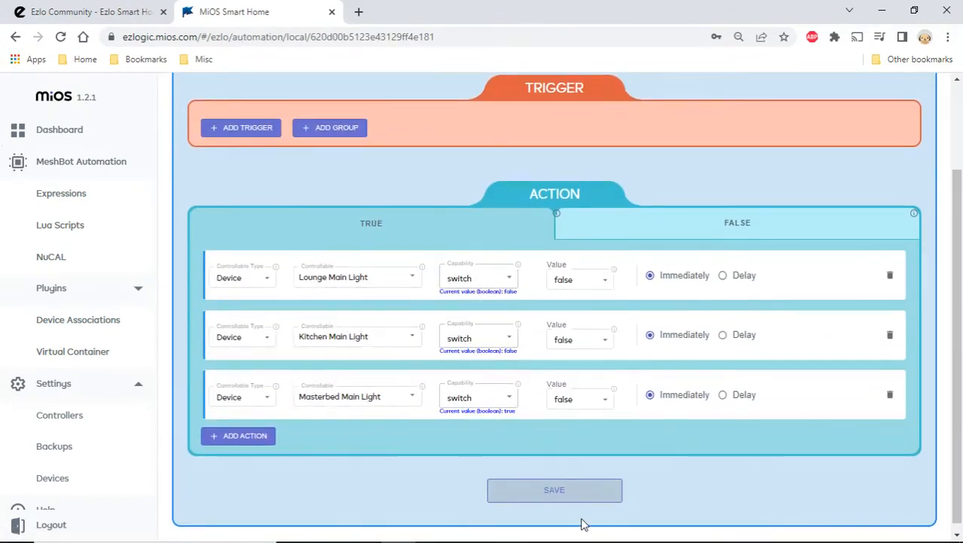
scroll(686, 499, up, 3)
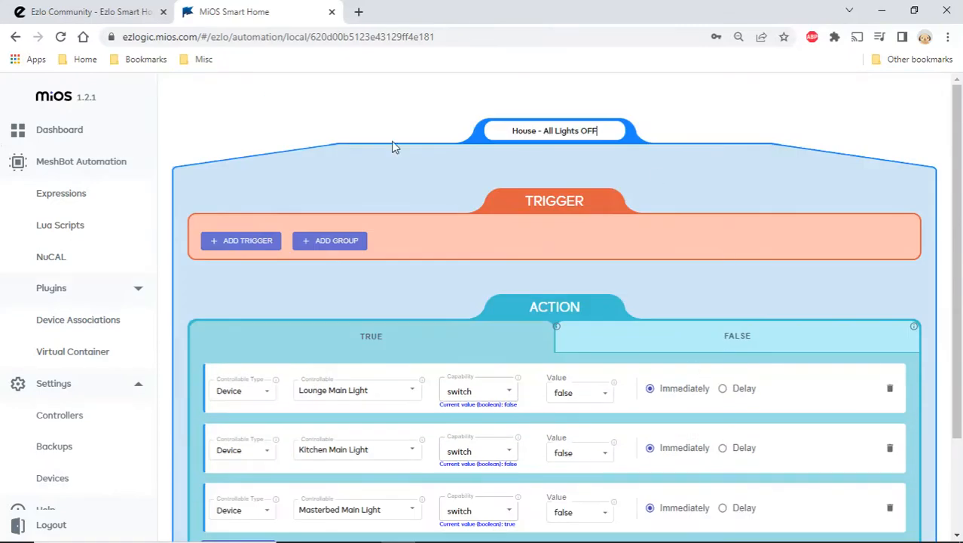
- Create a new local Automation MeshBot and name it "Demo - Action Run Meshbot"
click(81, 166)
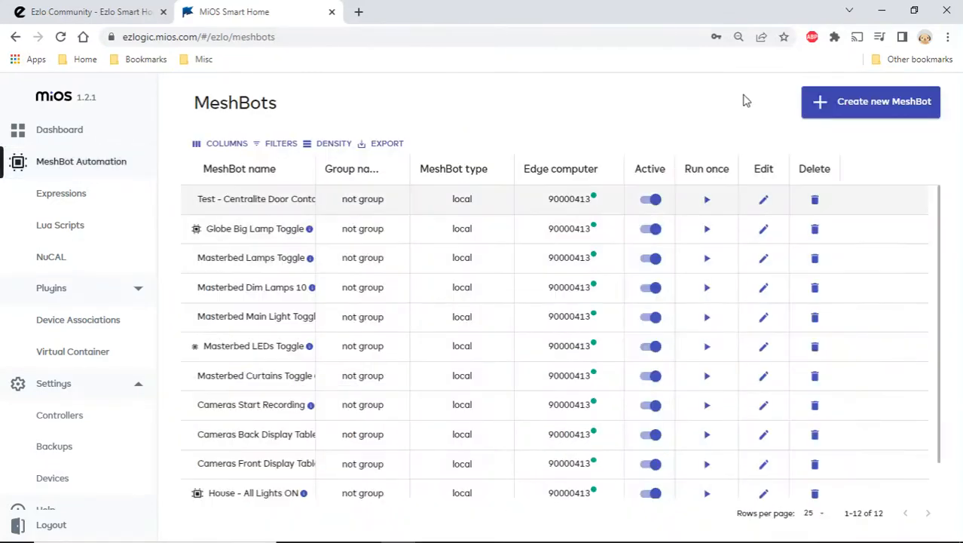
click(837, 101)
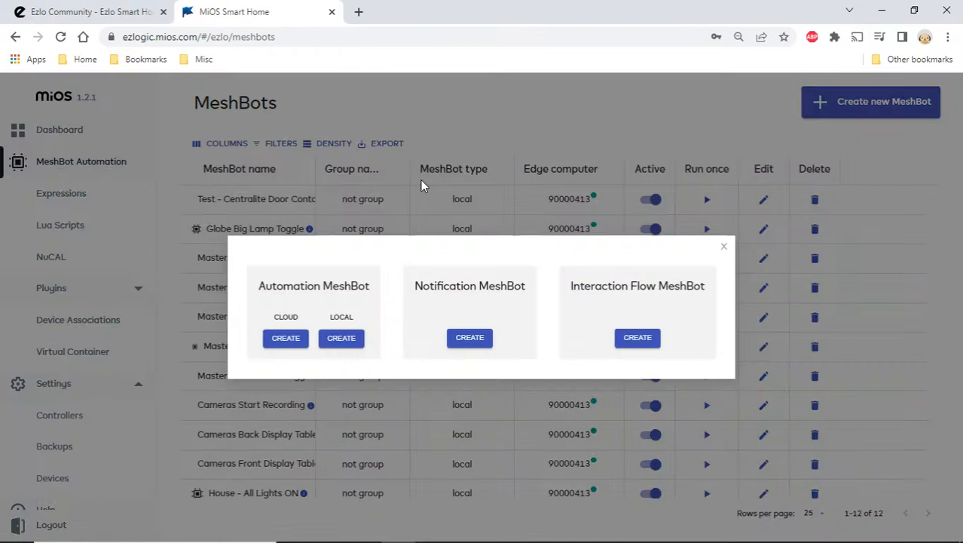
click(353, 338)
click(538, 164)
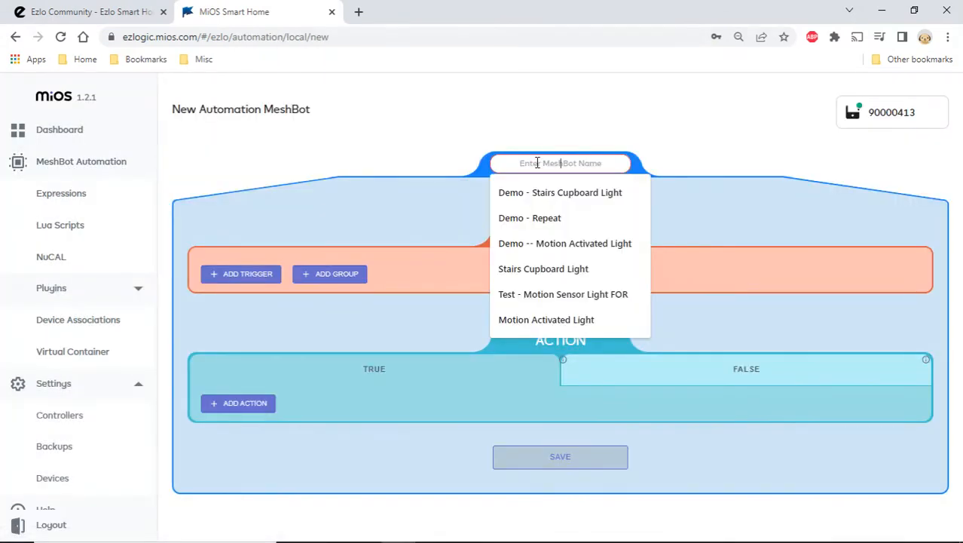
text(Demo - Action Run Meshbot)
click(422, 211)
- Add a Device trigger for Virtual Switch2 that fires whenever its switch state changes to true
click(246, 276)
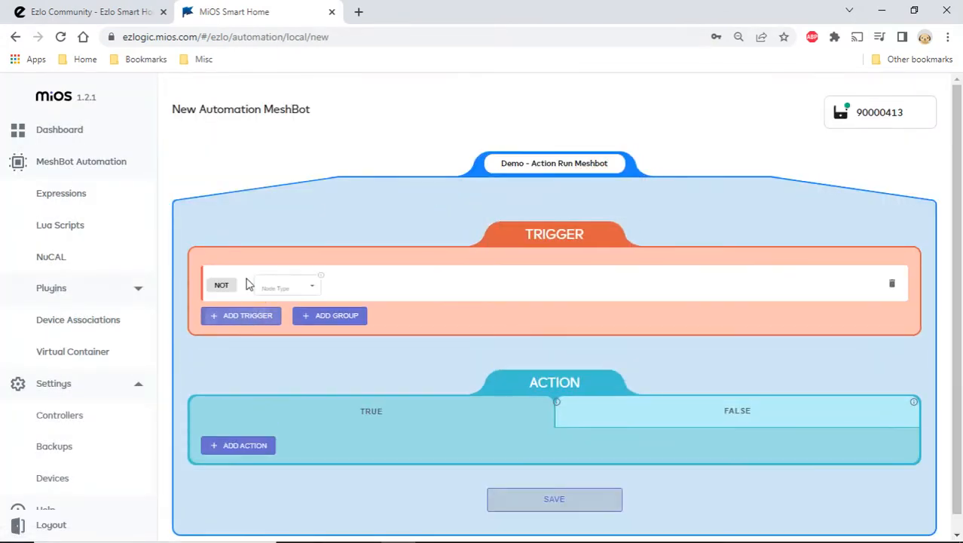
click(310, 286)
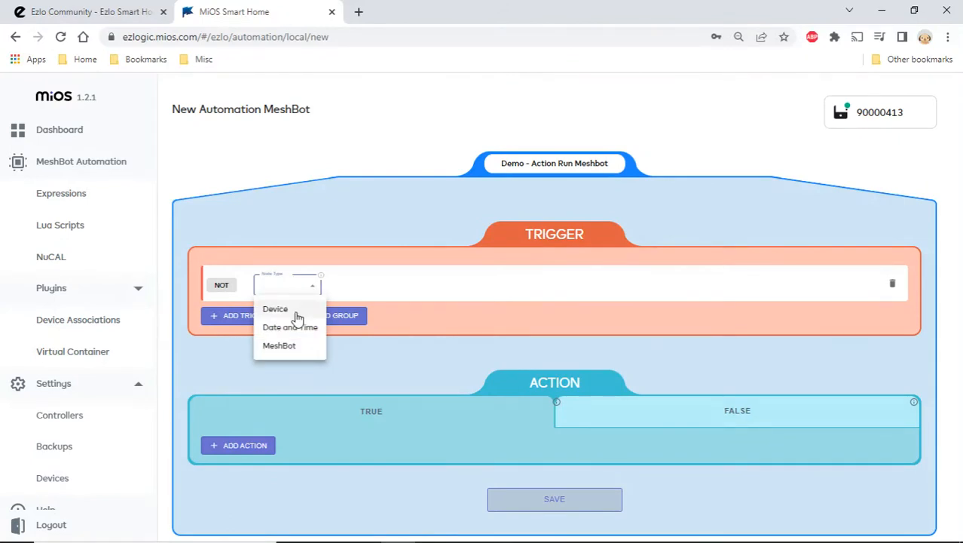
click(297, 310)
click(383, 282)
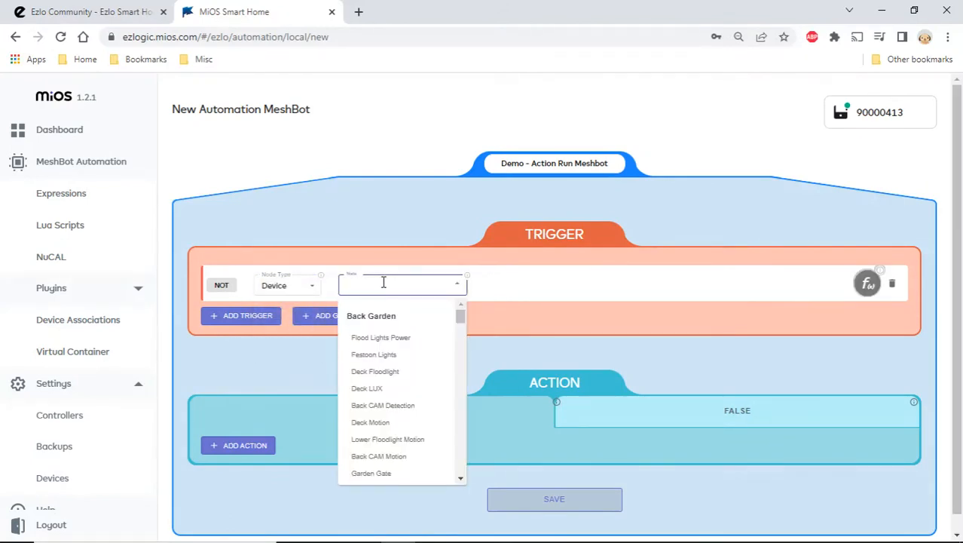
text(virt)
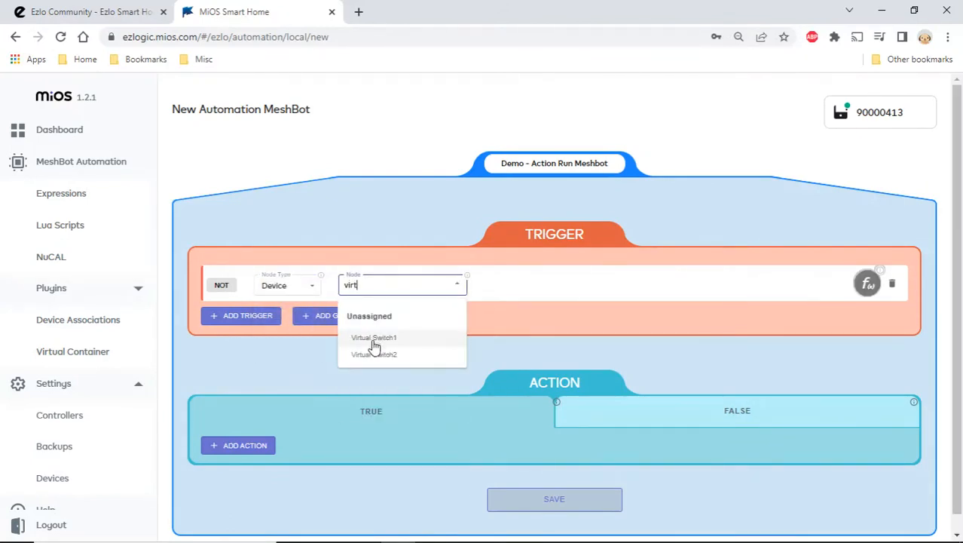
click(374, 354)
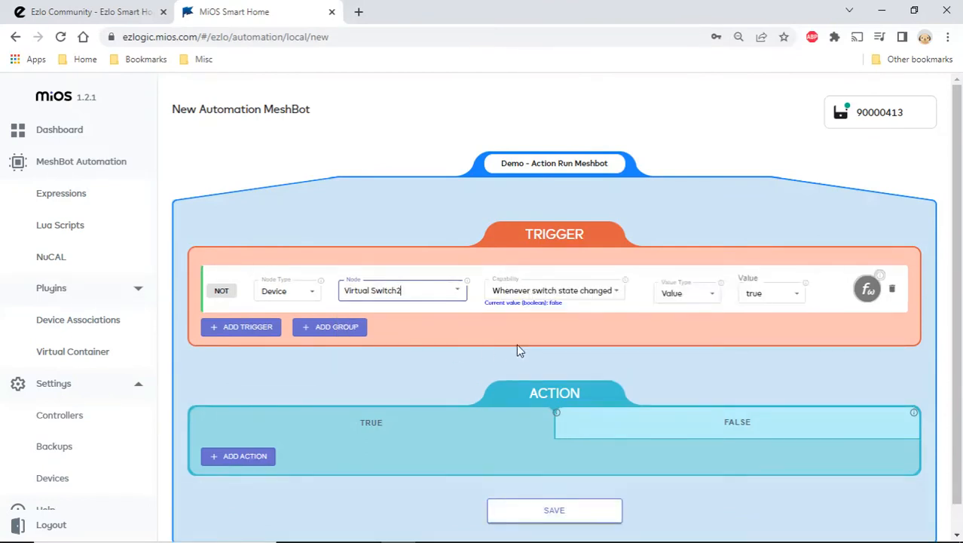
- Add a MeshBot action to the TRUE branch that runs House - All Lights ON immediately
scroll(517, 345, down, 1)
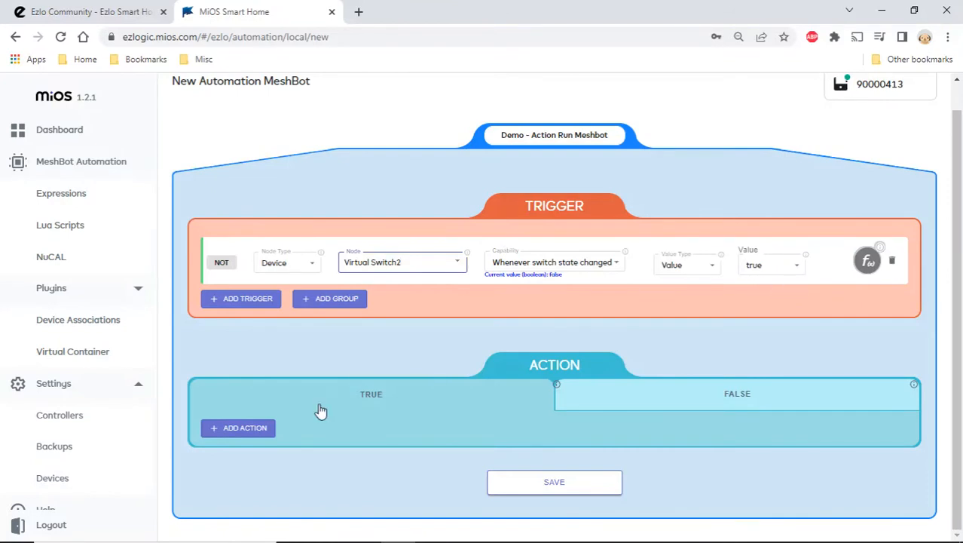
click(253, 427)
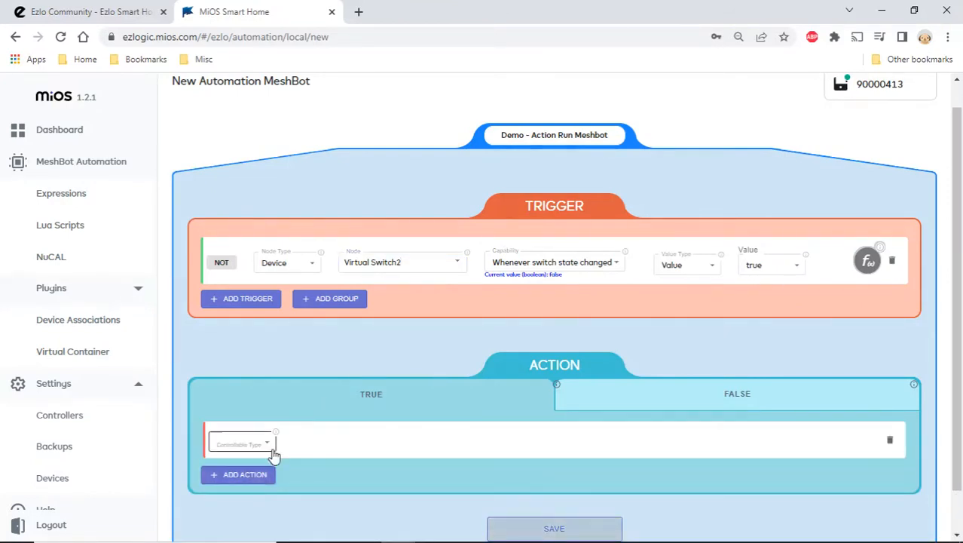
click(268, 451)
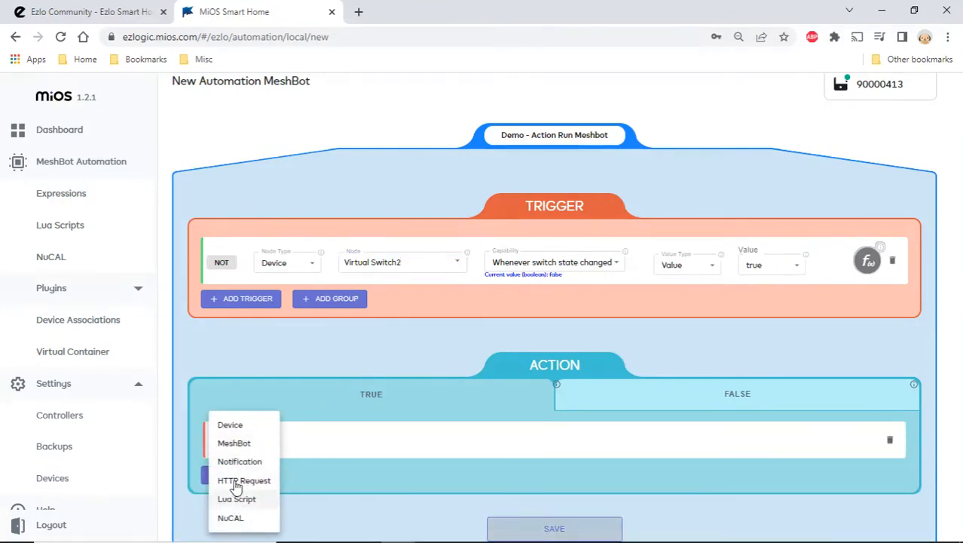
click(265, 445)
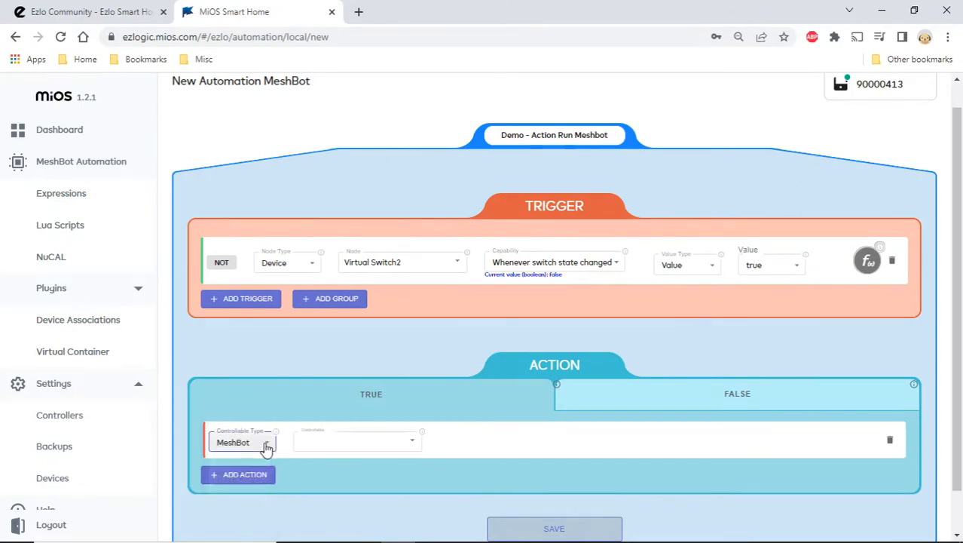
click(414, 444)
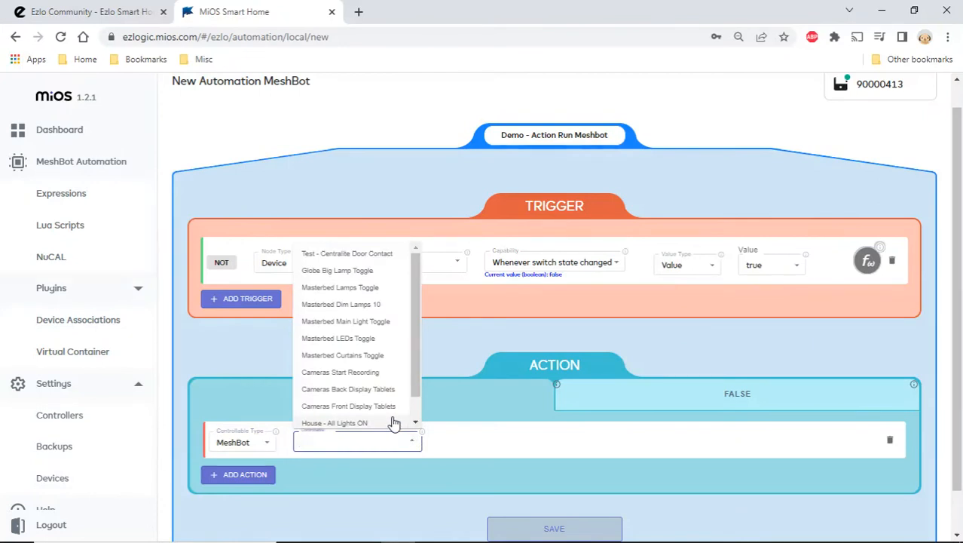
scroll(393, 420, down, 1)
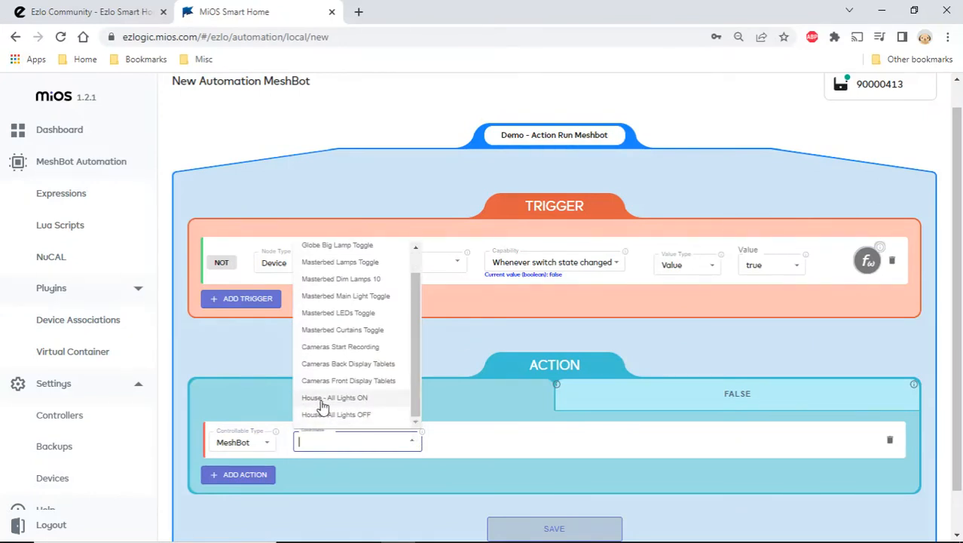
click(376, 405)
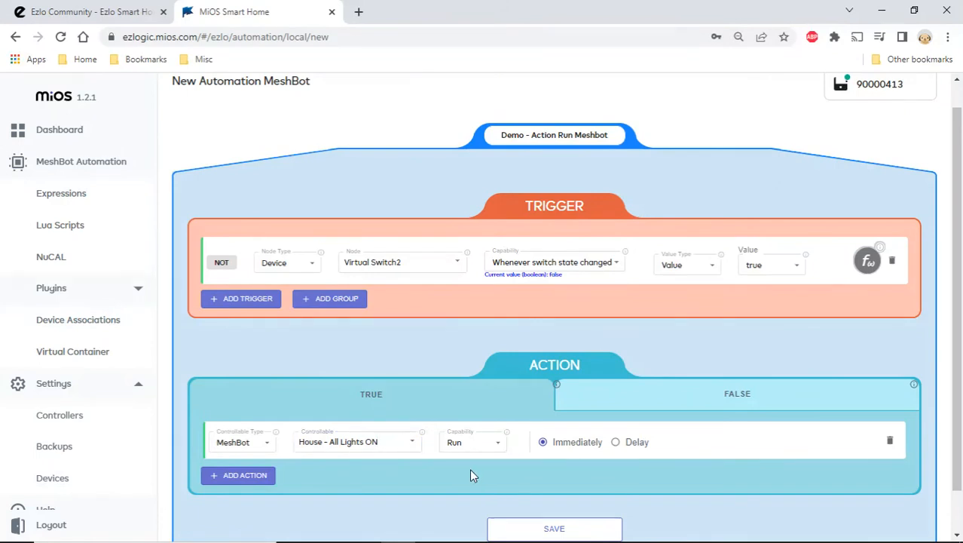
- Add a MeshBot action to the FALSE branch that runs House - All Lights OFF immediately
scroll(475, 473, down, 1)
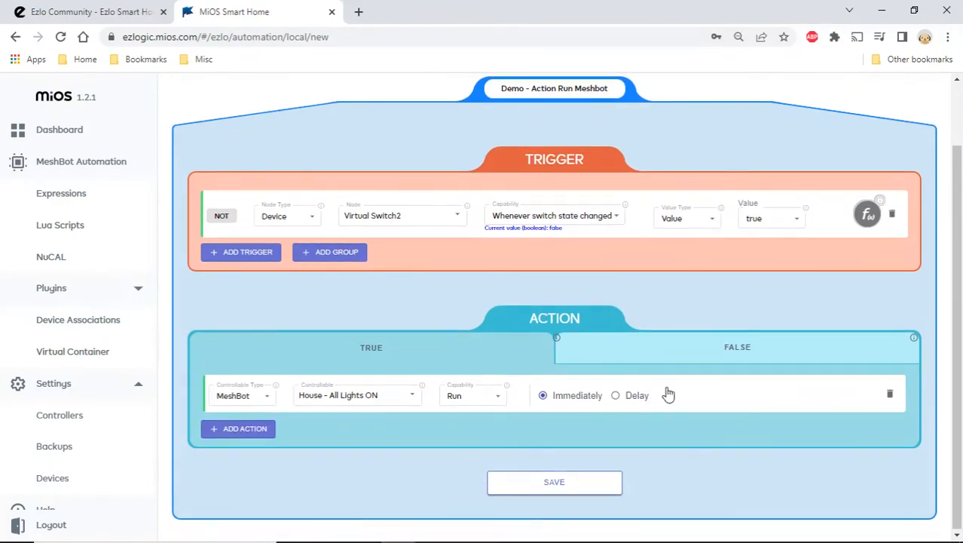
click(766, 350)
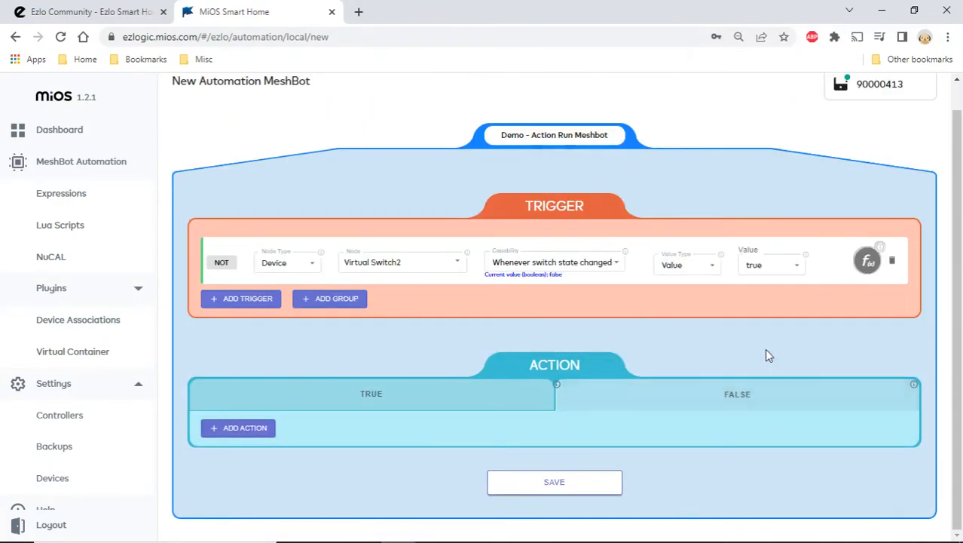
click(251, 429)
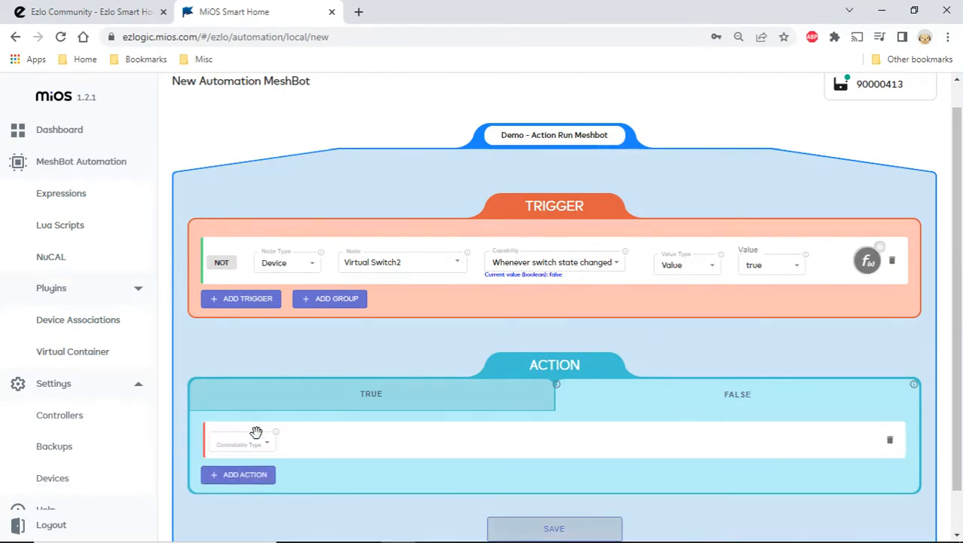
click(266, 444)
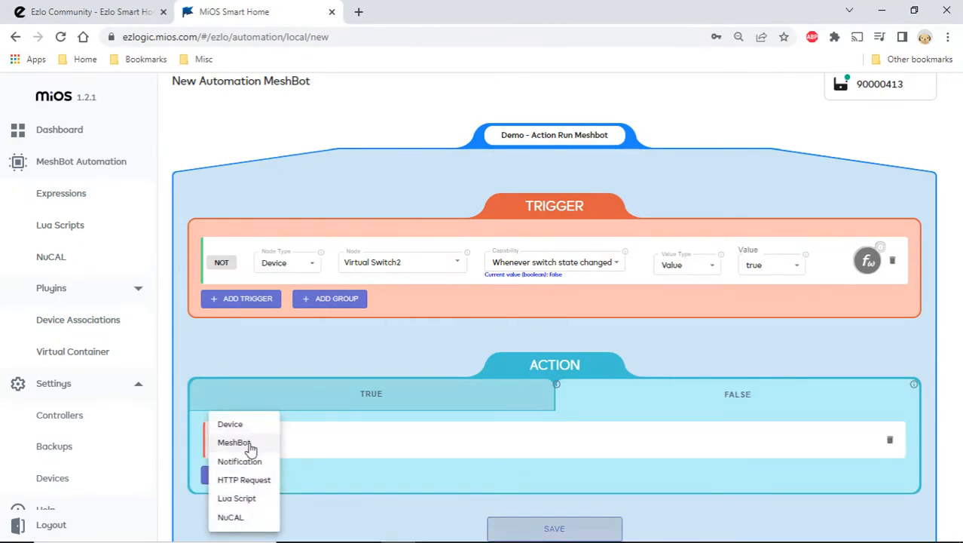
click(259, 447)
click(351, 440)
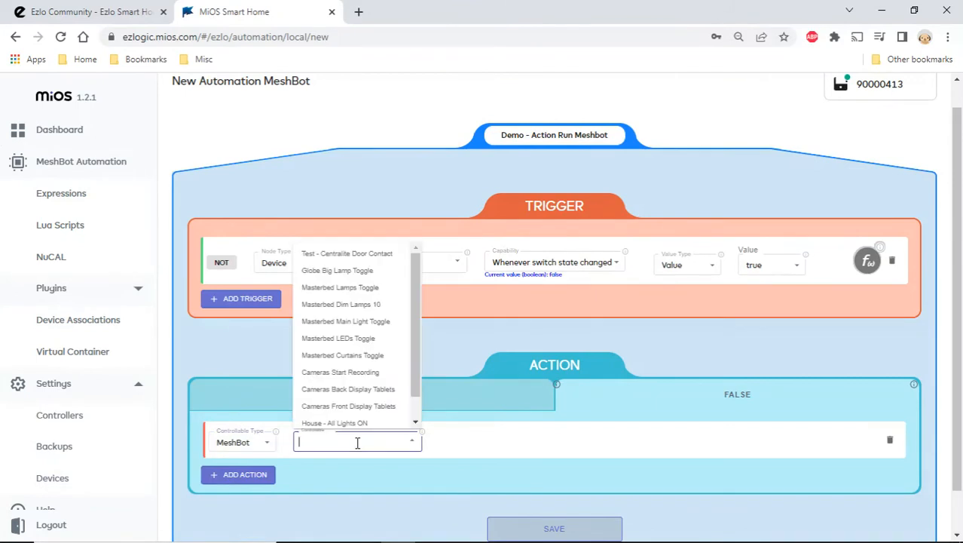
scroll(358, 377, down, 1)
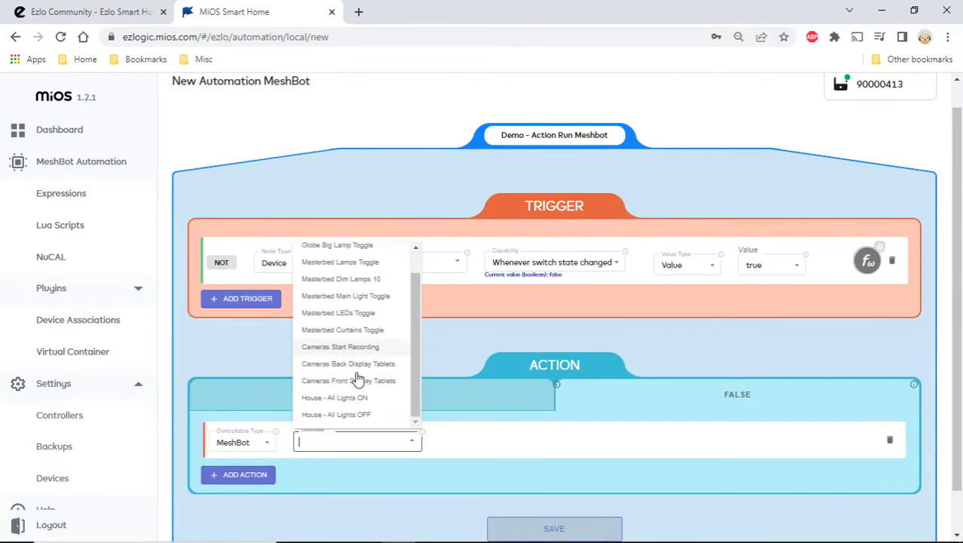
click(347, 414)
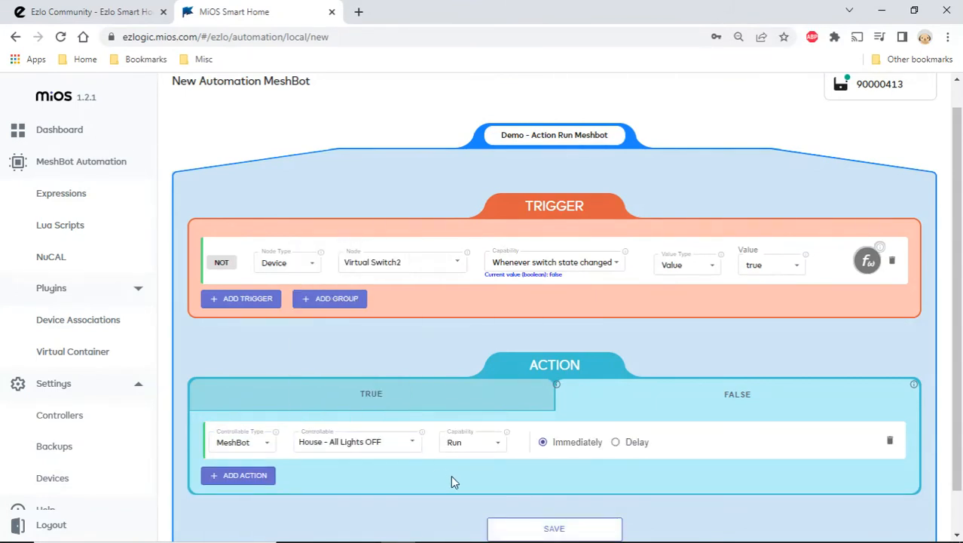
- Review the MeshBot actions configured in the TRUE and FALSE branches
scroll(451, 475, down, 1)
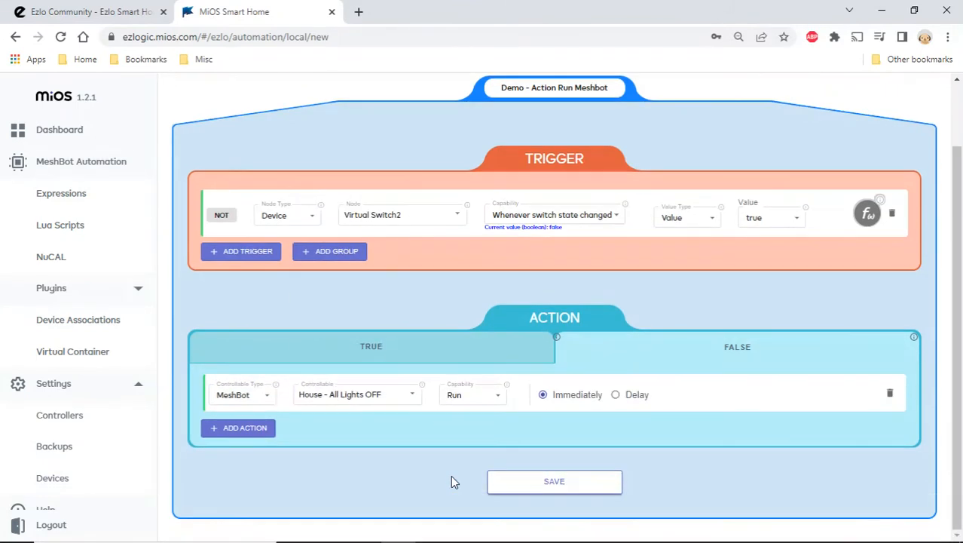
click(414, 361)
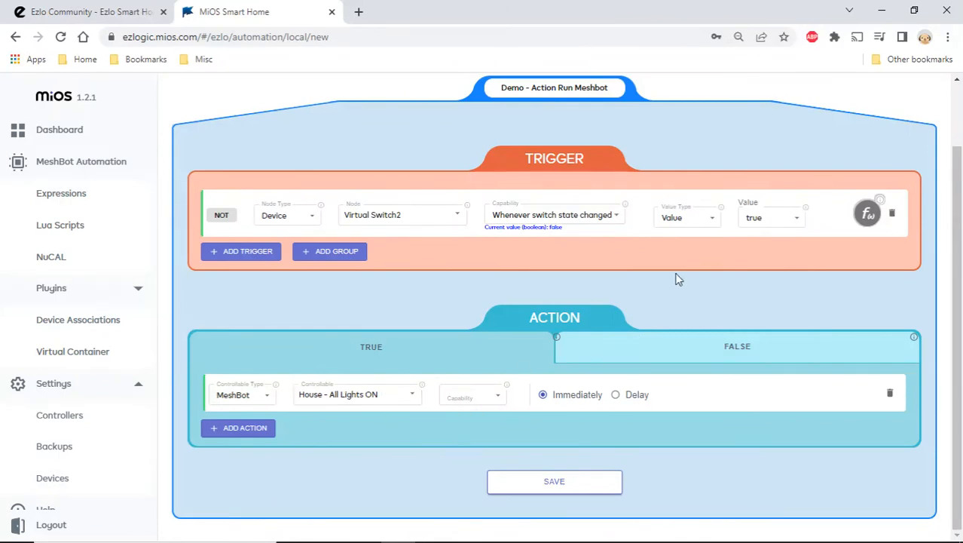
click(738, 350)
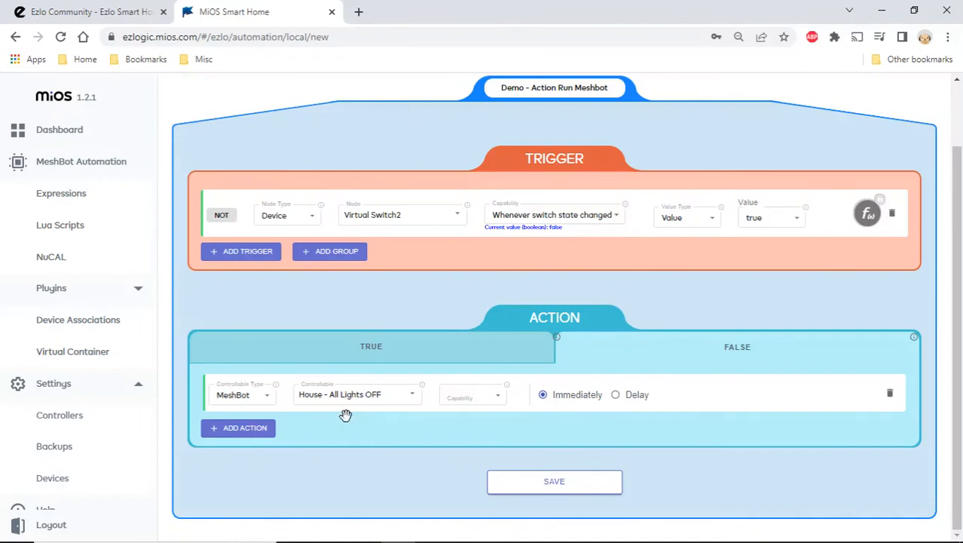
click(393, 353)
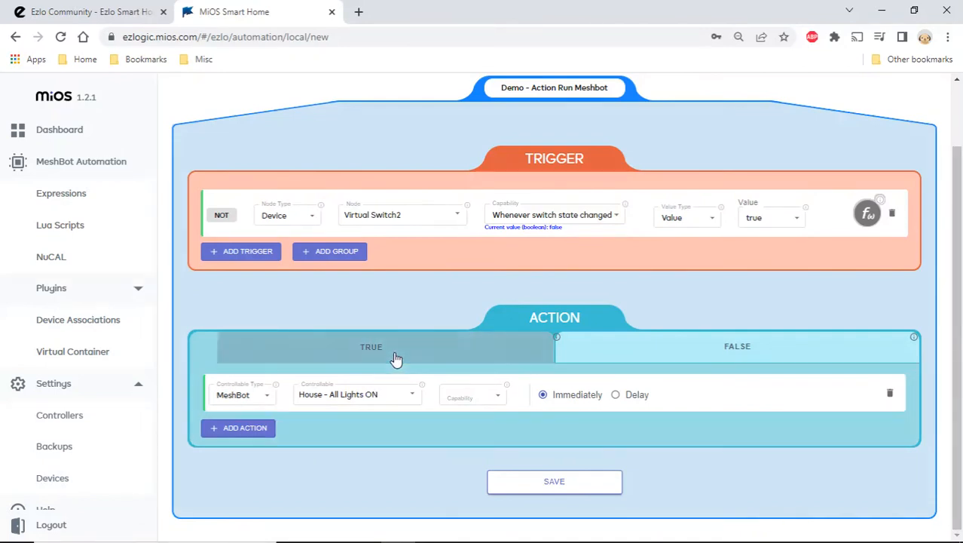
- Replace the Virtual Switch2 trigger with a new Device trigger that uses the Smoke Detector node
click(892, 214)
click(264, 253)
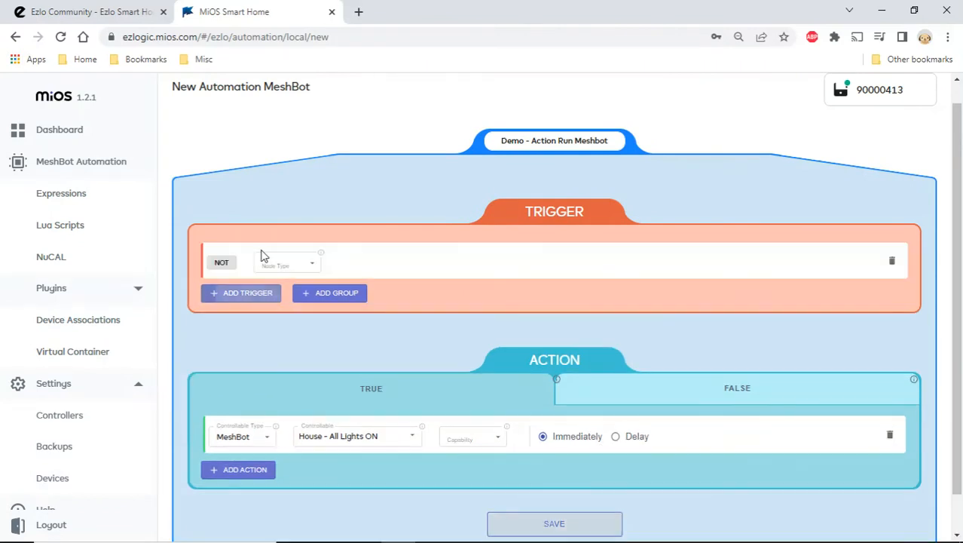
click(311, 263)
click(293, 287)
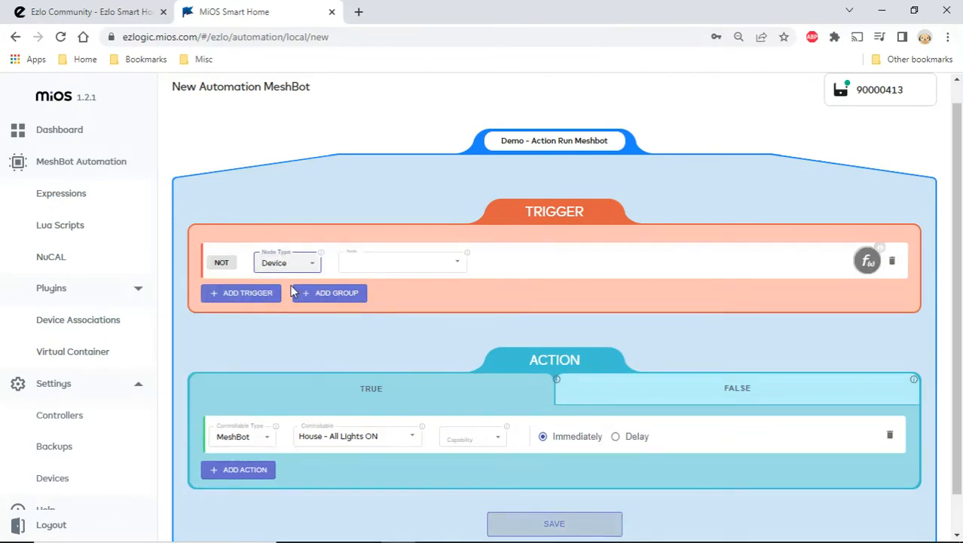
click(395, 260)
text(smoke)
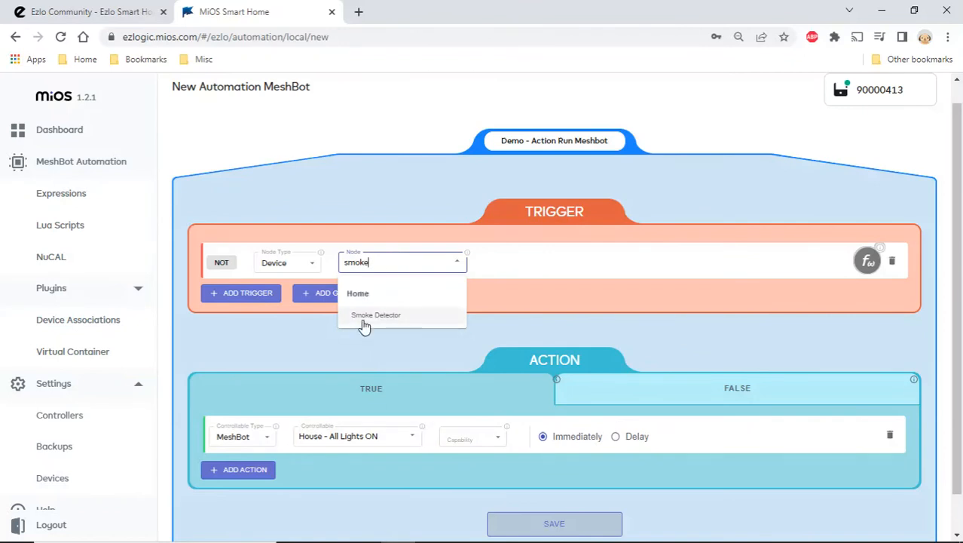
click(364, 317)
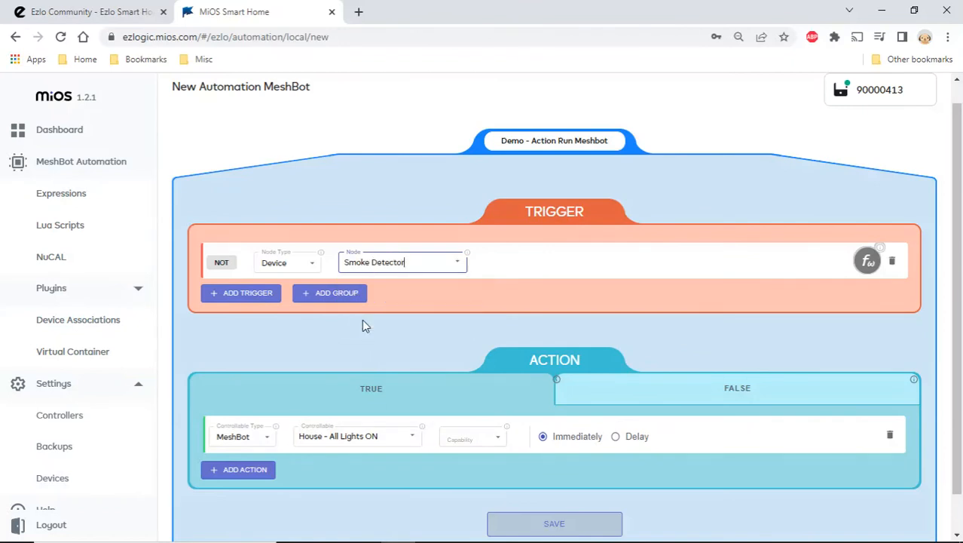
- Set the Smoke Detector trigger's capability to Whenever Smoke Detector is armed and detects smoke
click(554, 270)
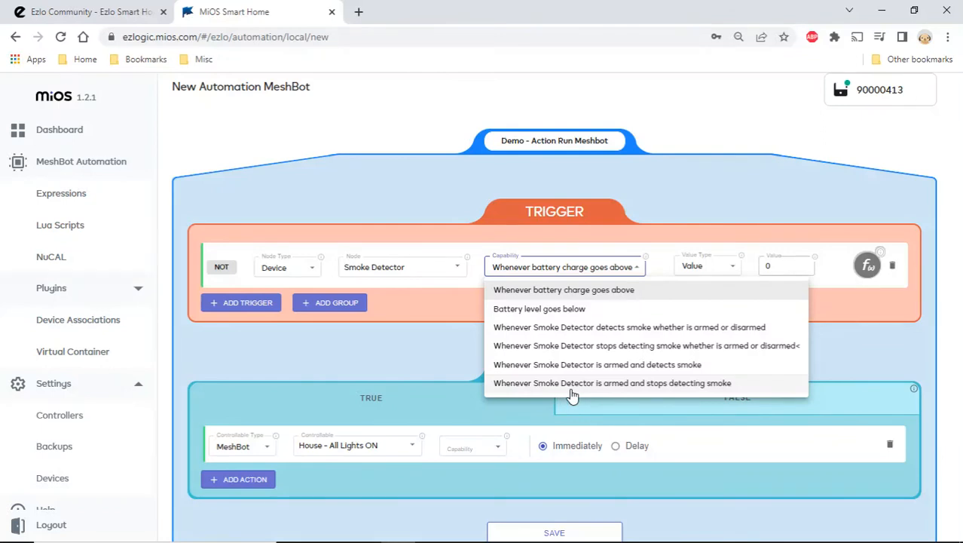
click(666, 369)
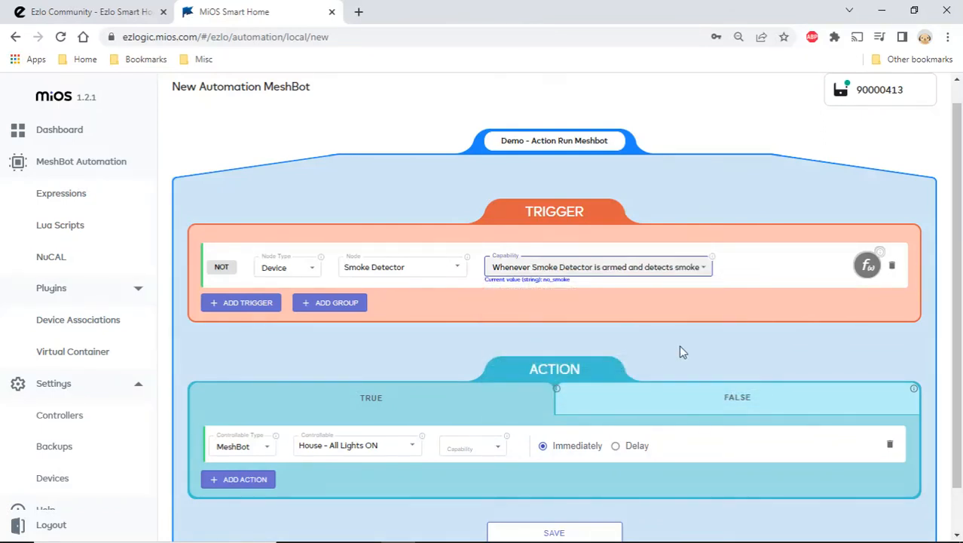
scroll(686, 344, down, 1)
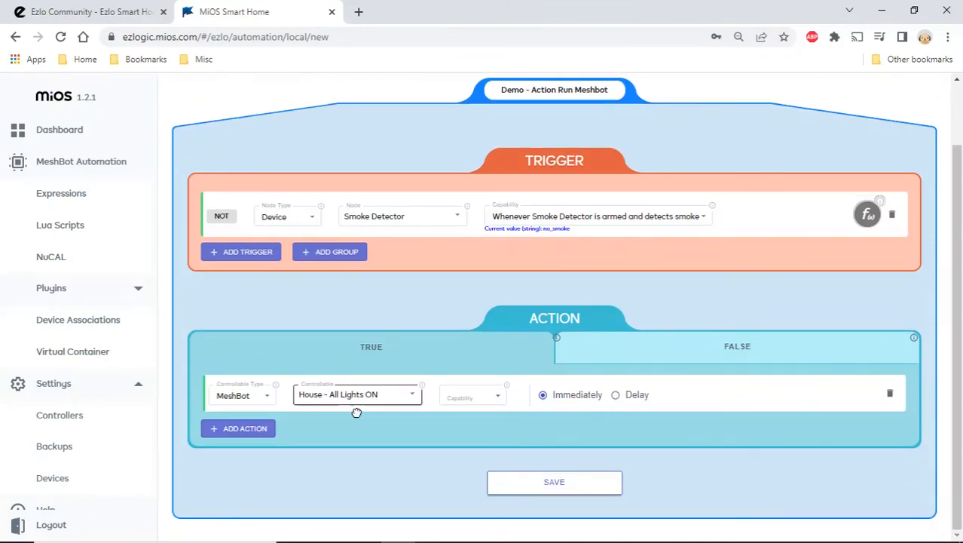